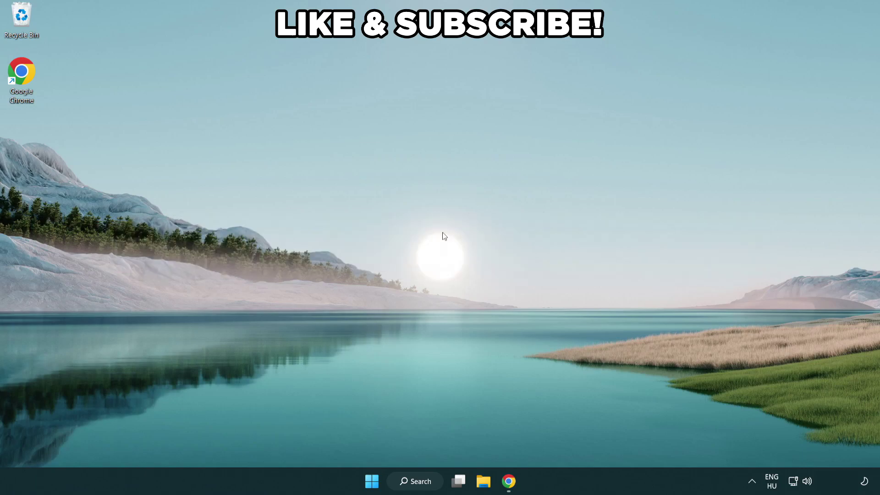
- Search Windows for 'edit power plan' from the taskbar
left_click(422, 484)
type("e")
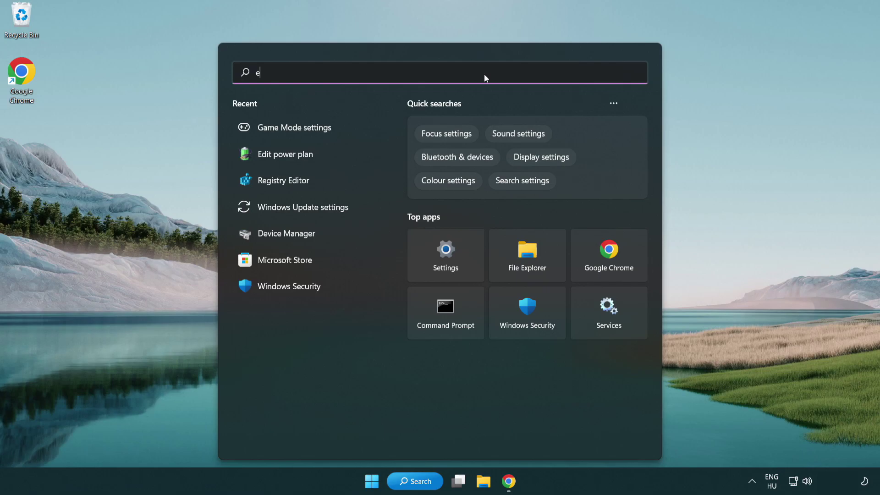
type("dit power plan")
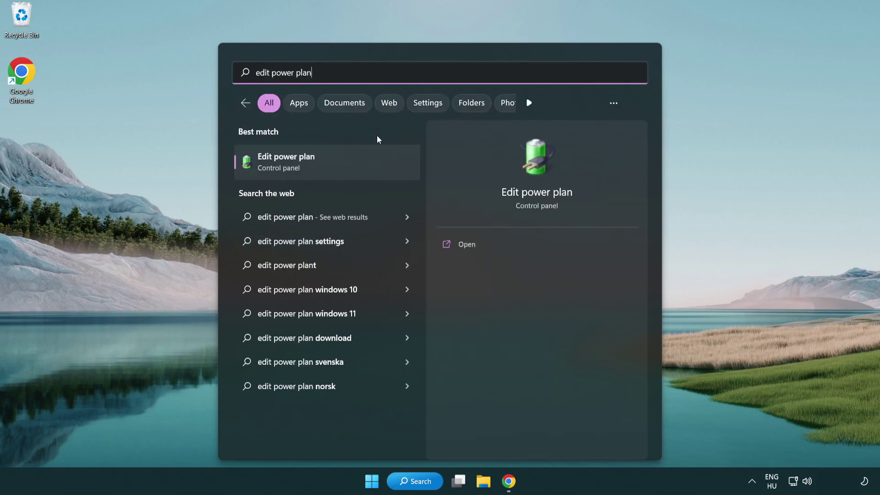
- Switch the active power plan from Balanced to High performance, then close Power Options
left_click(332, 167)
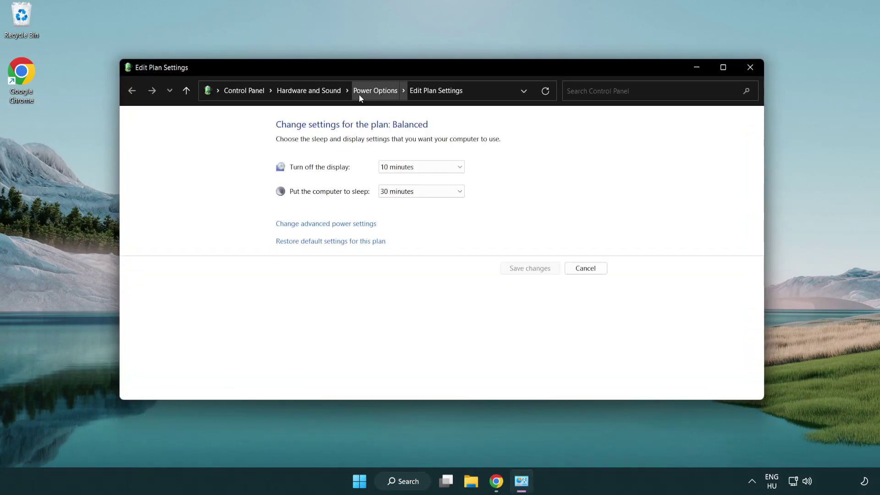
left_click(383, 91)
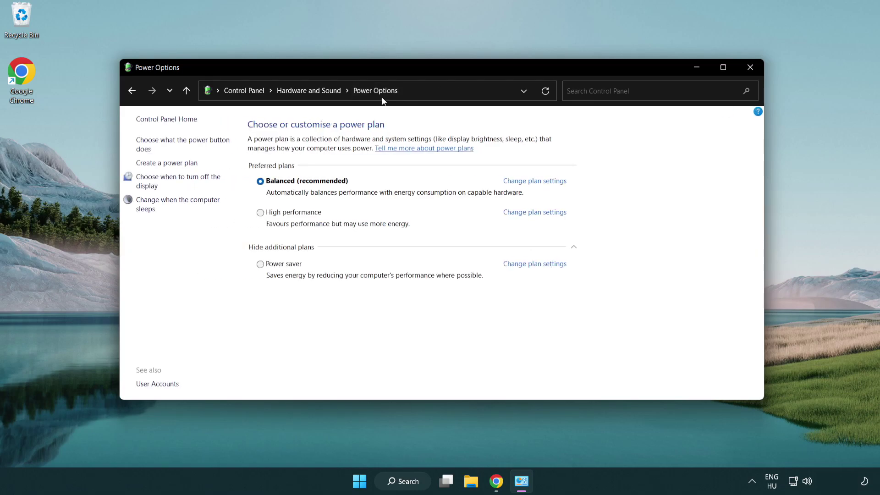
left_click(261, 213)
left_click(748, 68)
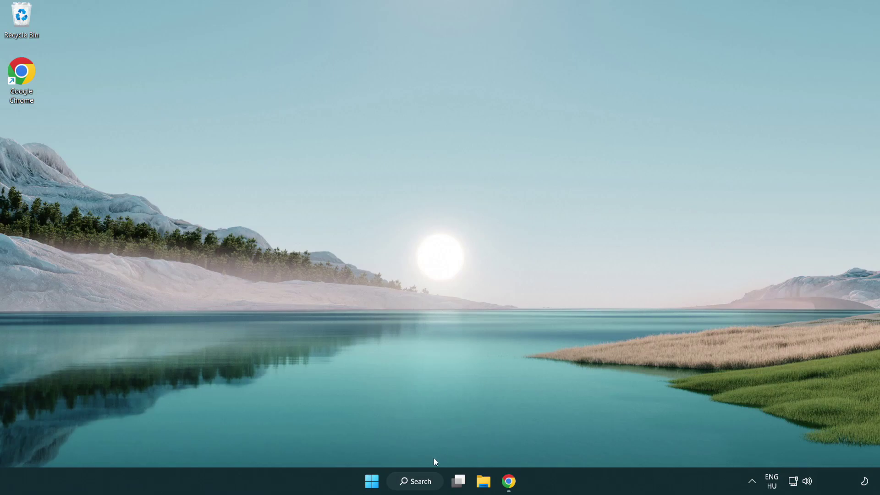
left_click(415, 481)
type("d")
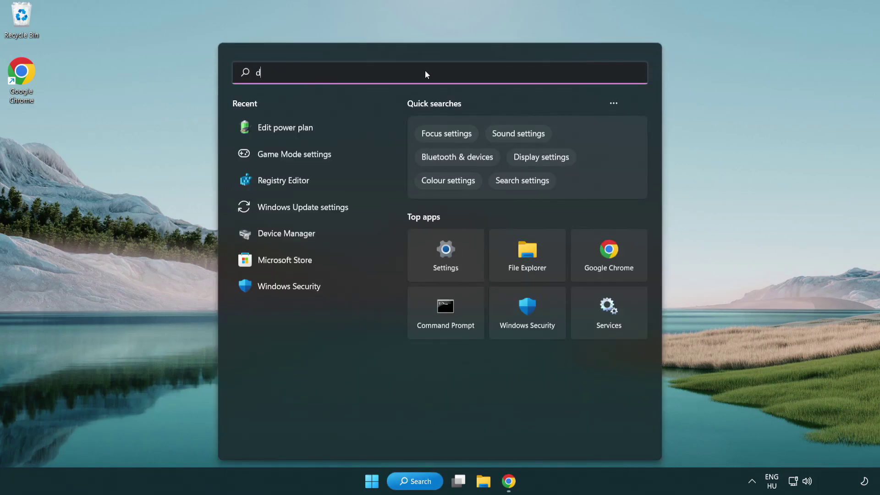
type("evice manager")
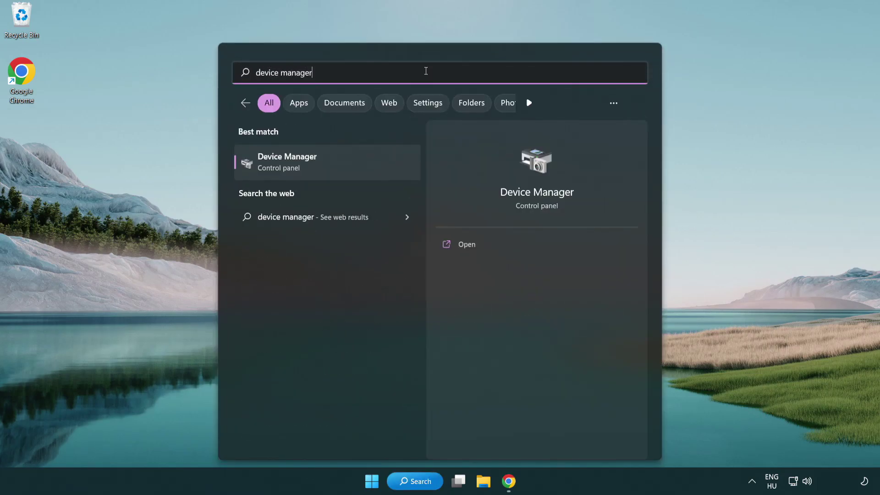
left_click(336, 164)
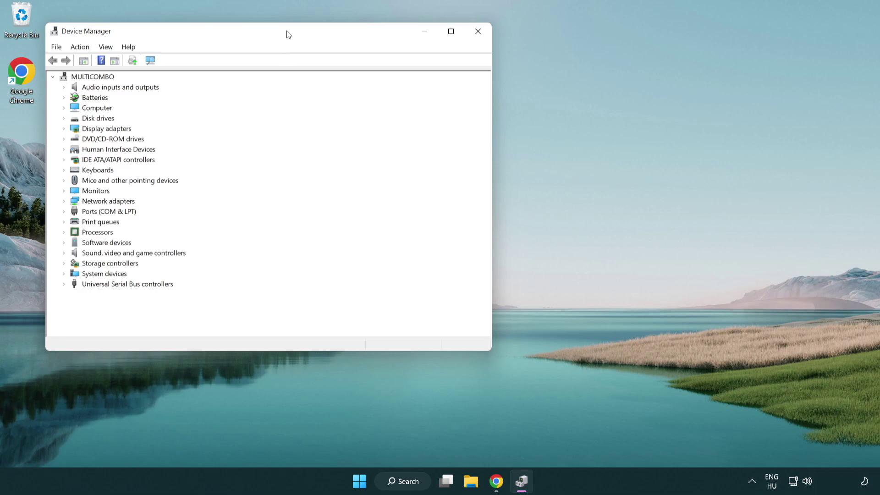
left_click_drag(288, 34, 451, 82)
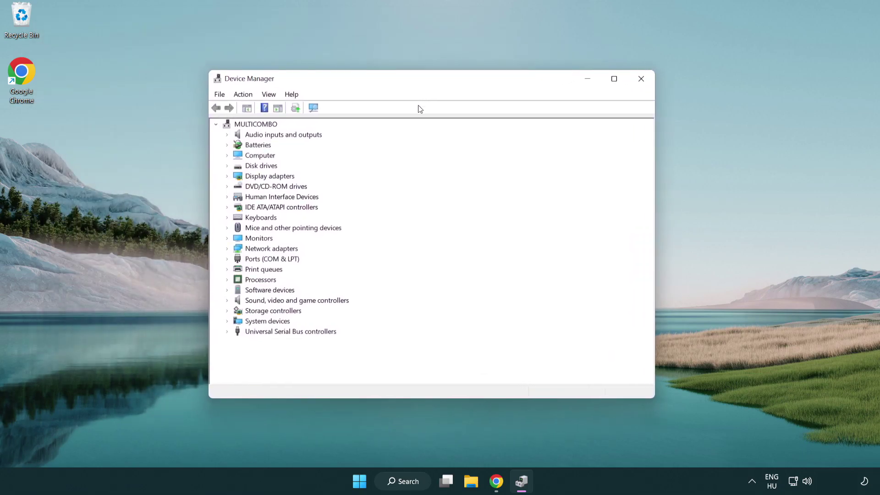
left_click(238, 176)
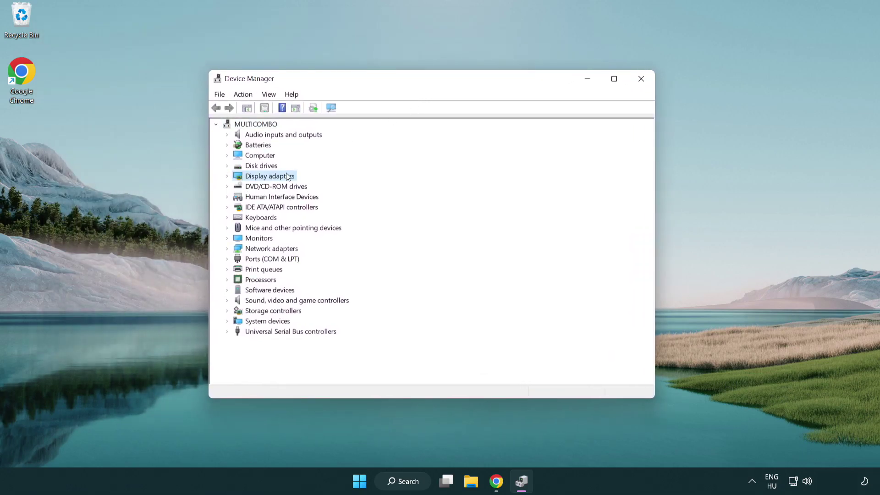
left_click(230, 176)
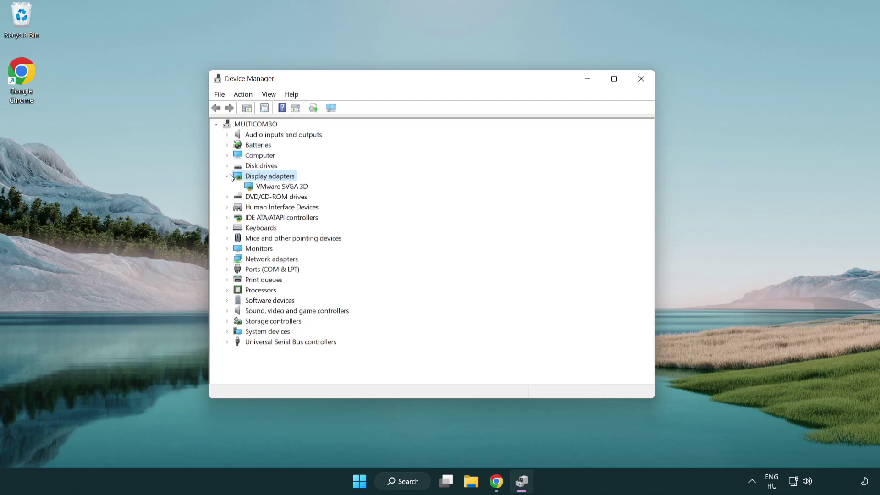
left_click(251, 186)
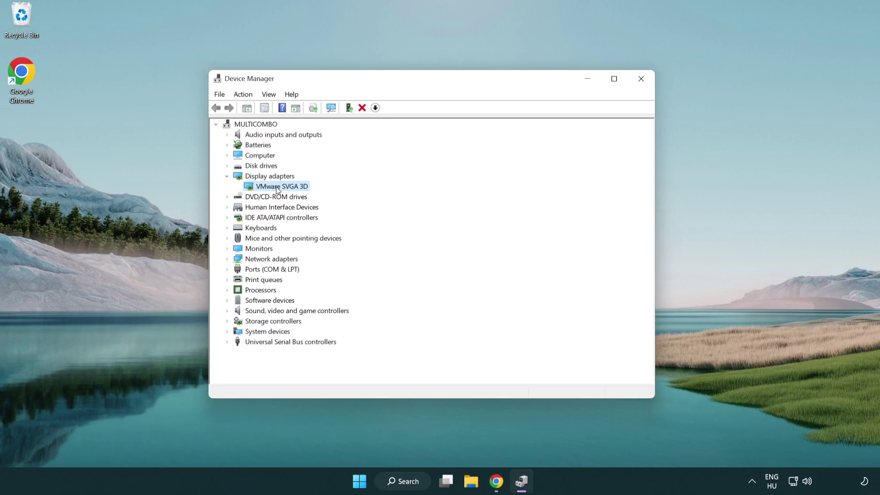
right_click(277, 189)
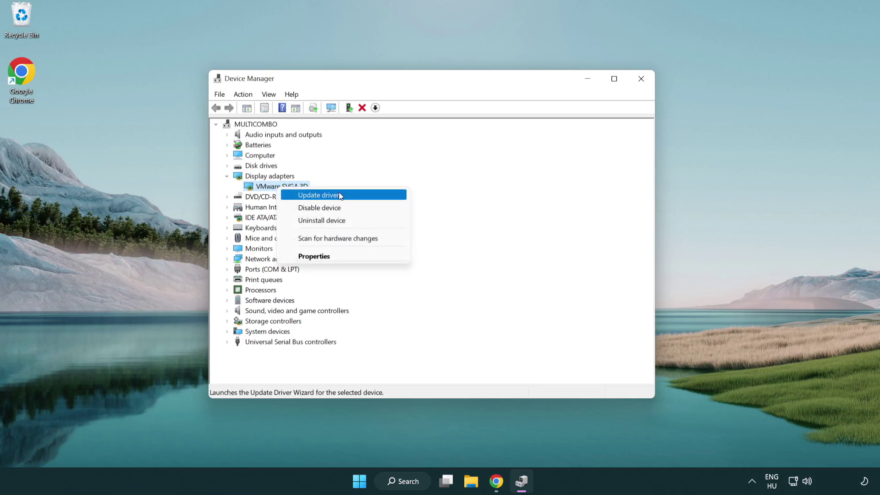
left_click(351, 196)
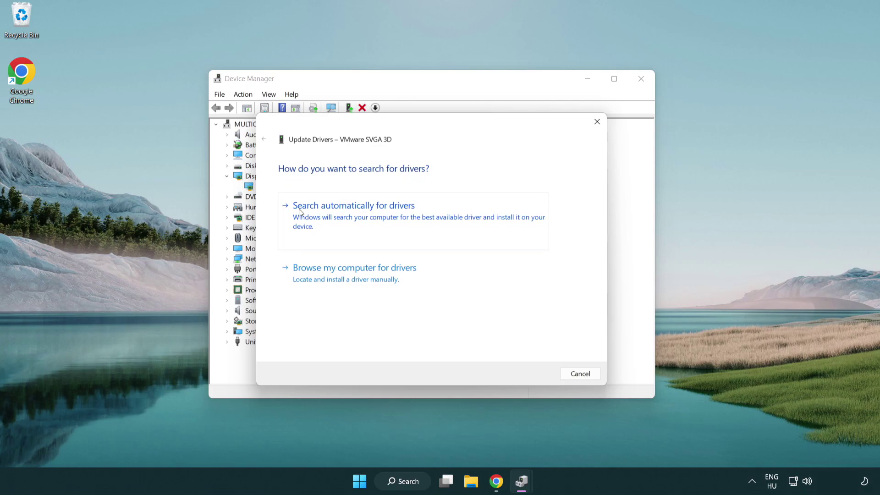
left_click(361, 214)
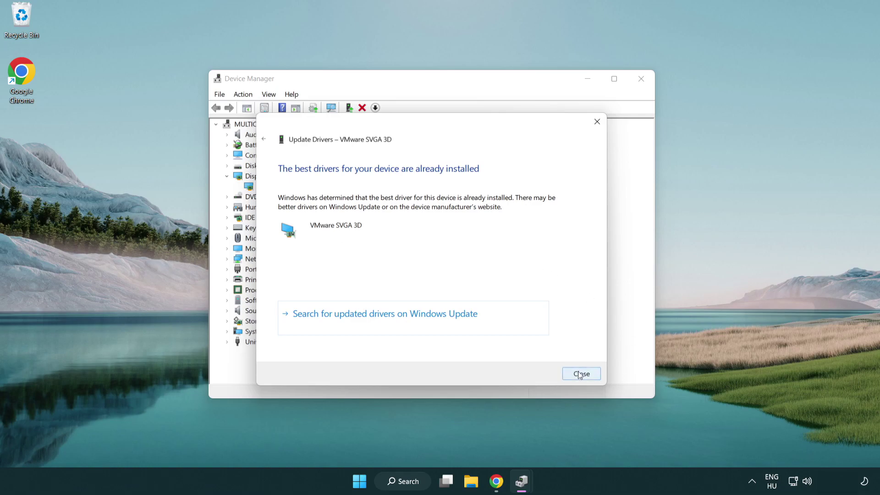
left_click(580, 374)
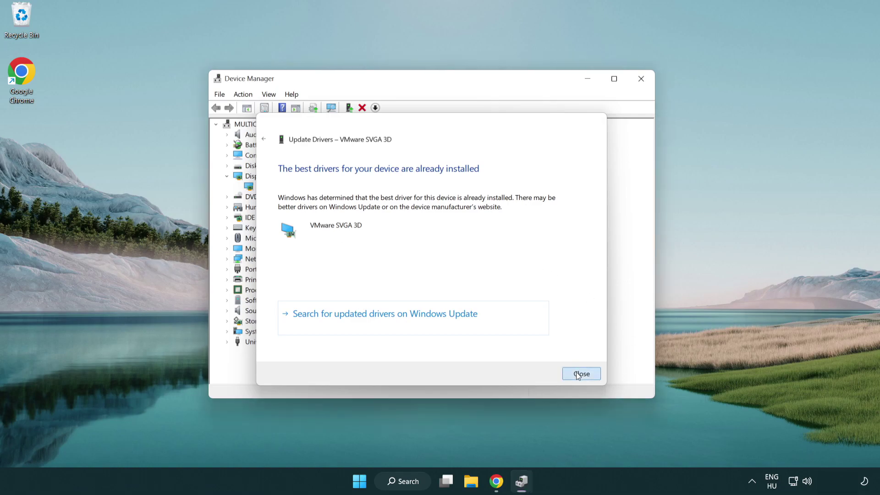
left_click(640, 80)
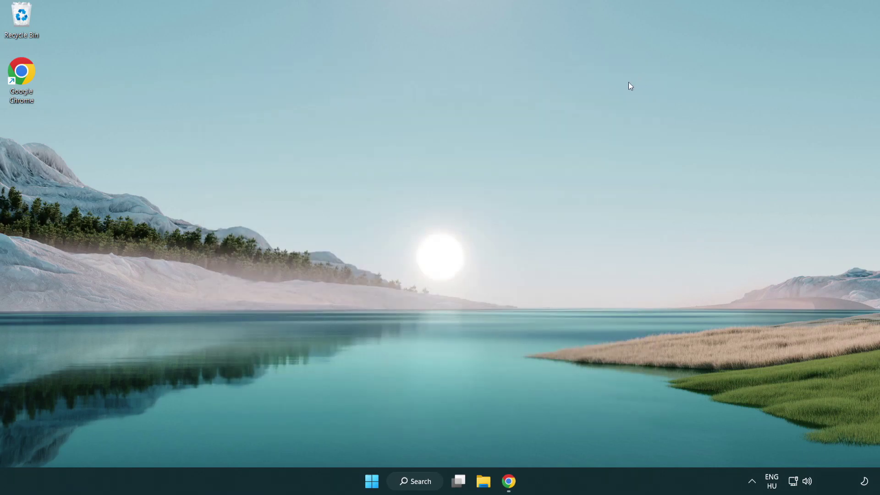
left_click(420, 485)
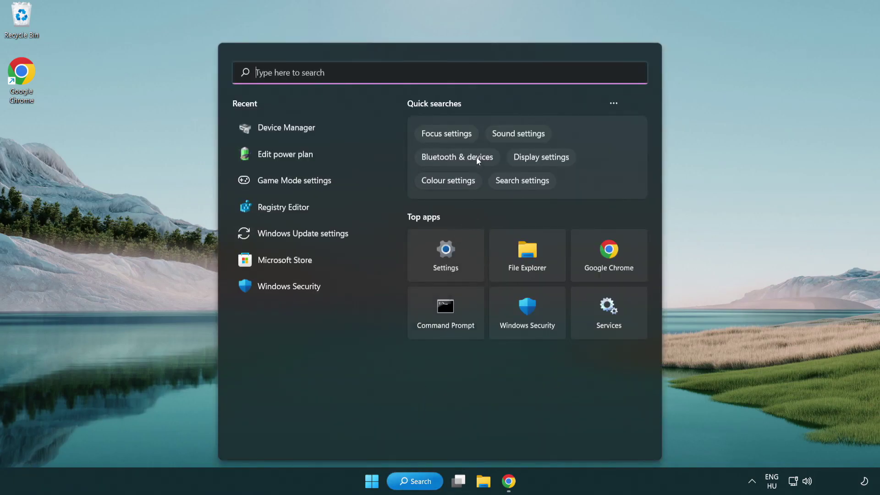
type("game mode")
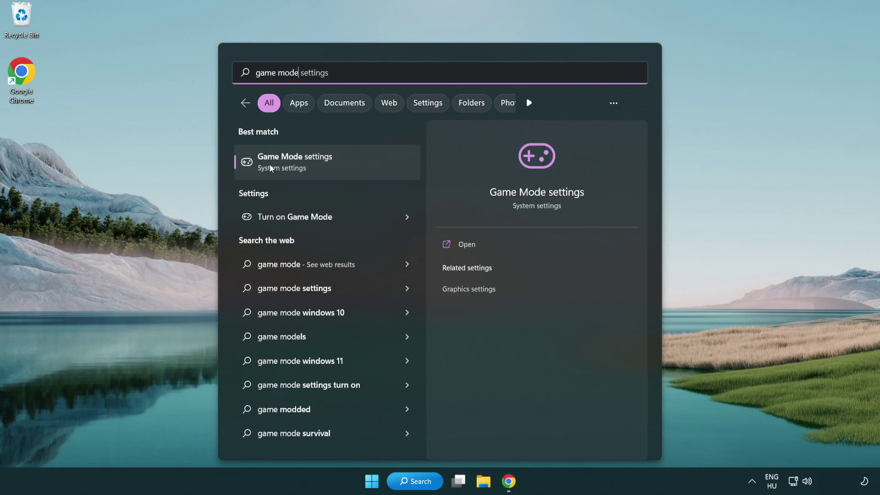
left_click(330, 164)
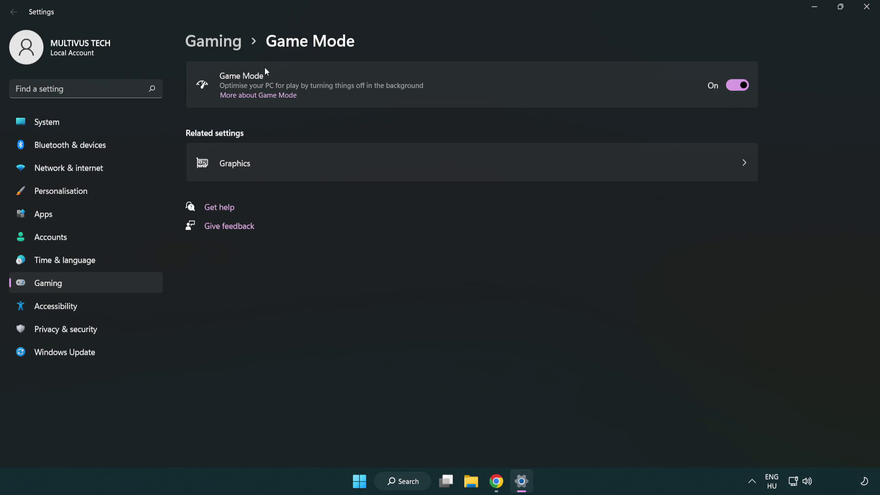
left_click(227, 47)
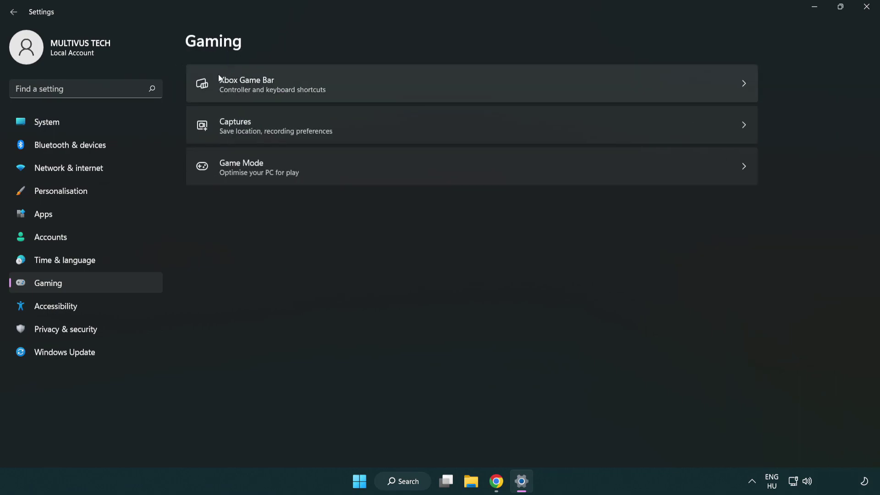
left_click(389, 84)
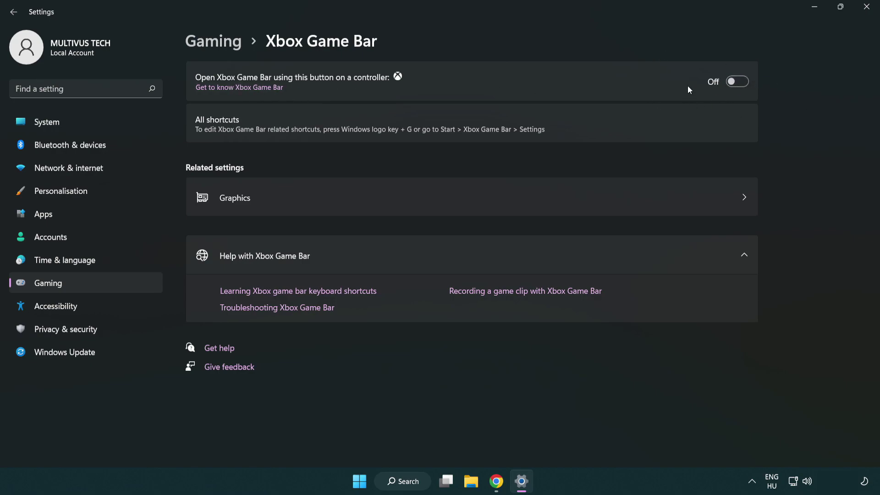
left_click(866, 7)
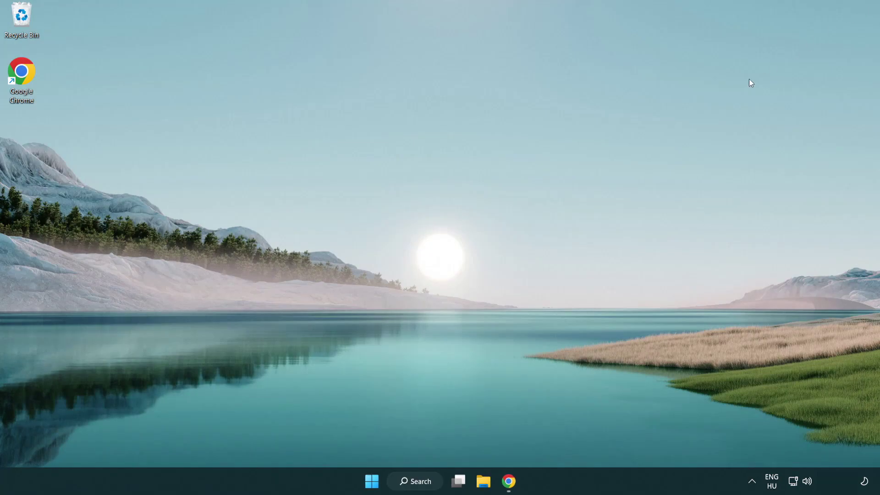
- Open Task Manager from the quick links menu and end the Google Chrome process
right_click(372, 482)
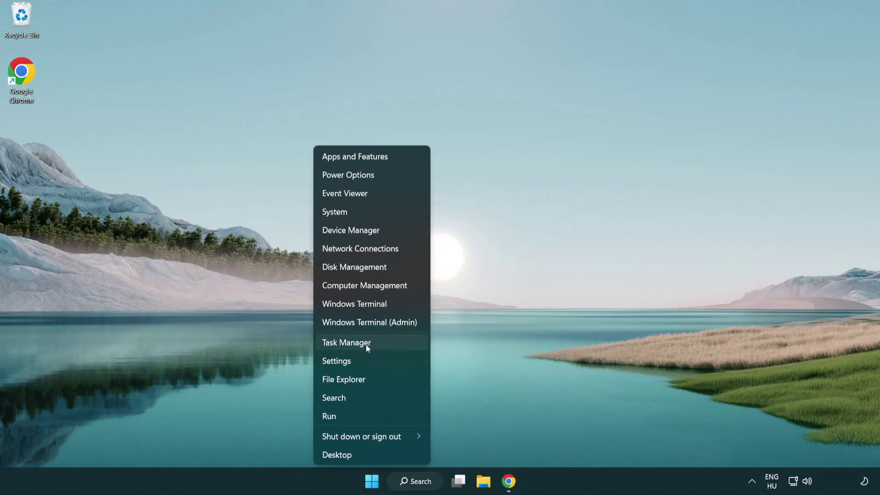
left_click(386, 342)
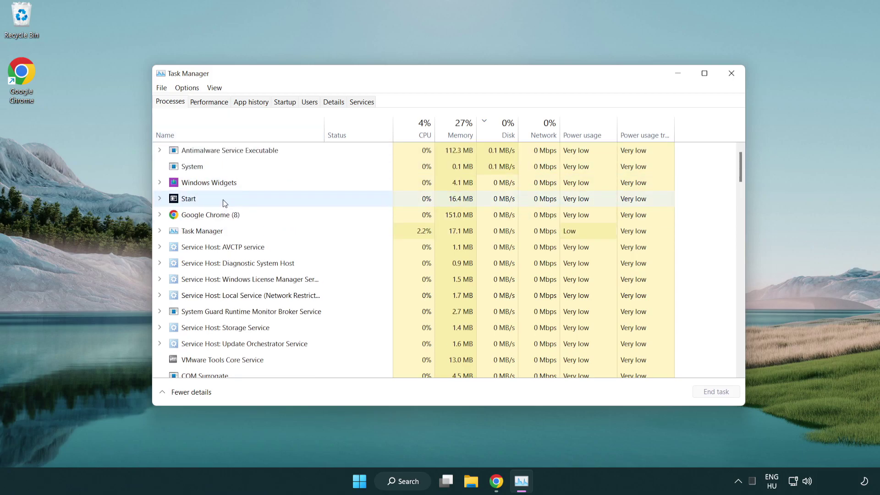
left_click(224, 215)
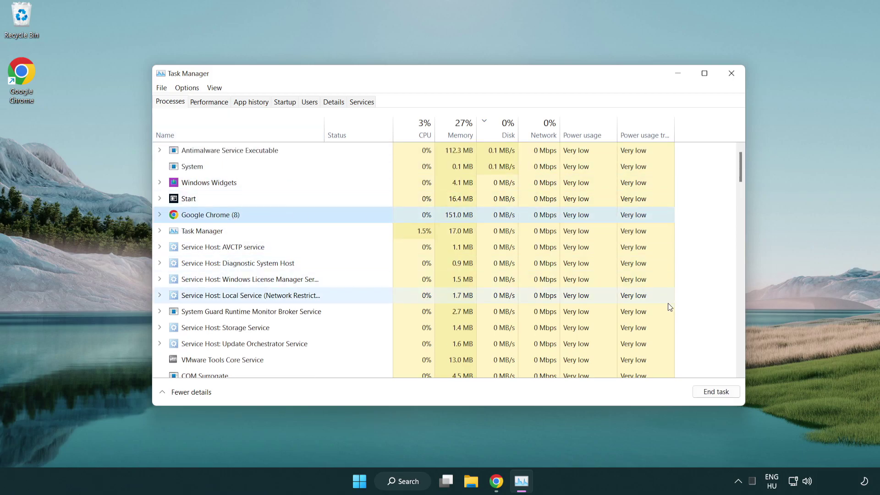
left_click(718, 397)
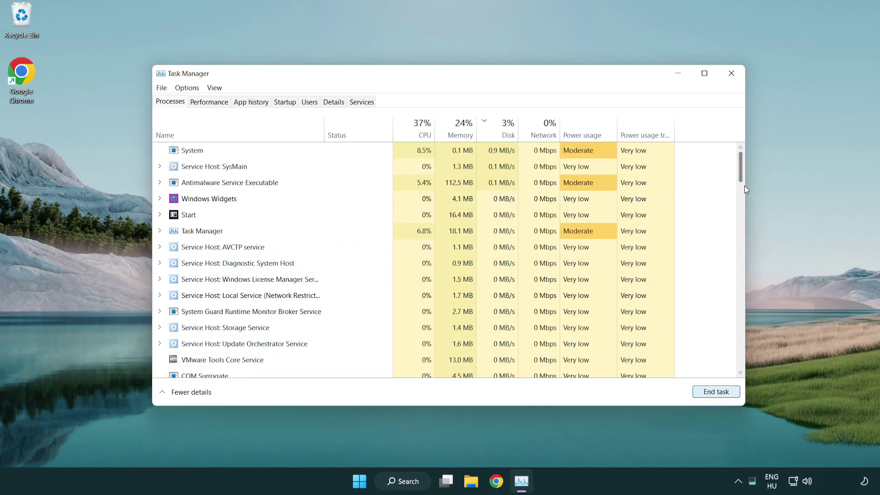
mouse_move(743, 178)
left_mouse_down()
mouse_move(740, 307)
mouse_move(736, 166)
left_mouse_up()
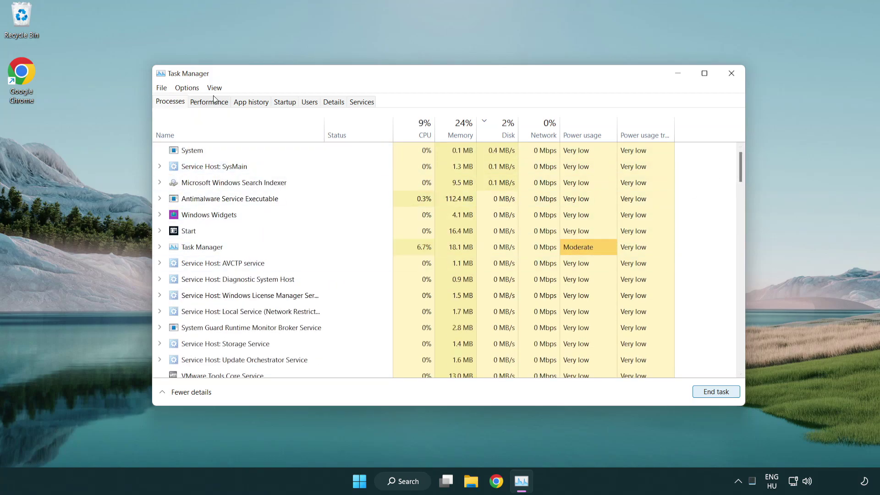
- Disable Cortana, Phone Link and Terminal as startup apps, then close Task Manager
left_click(291, 103)
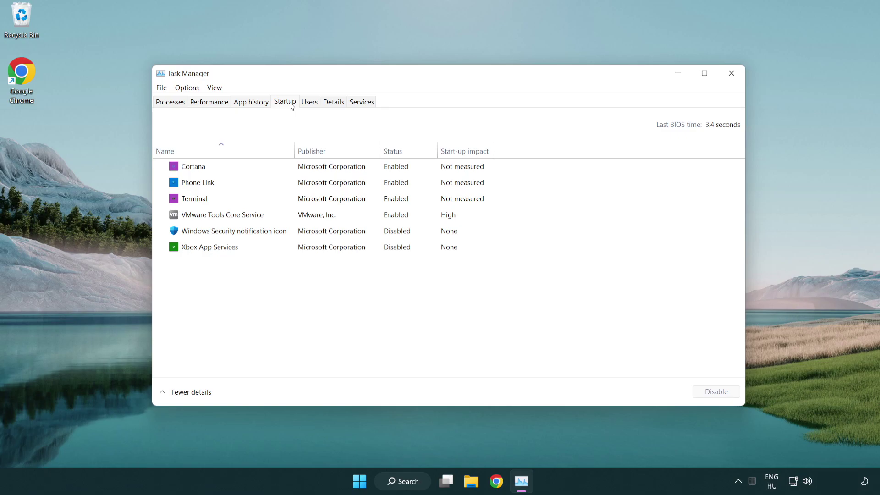
left_click(315, 168)
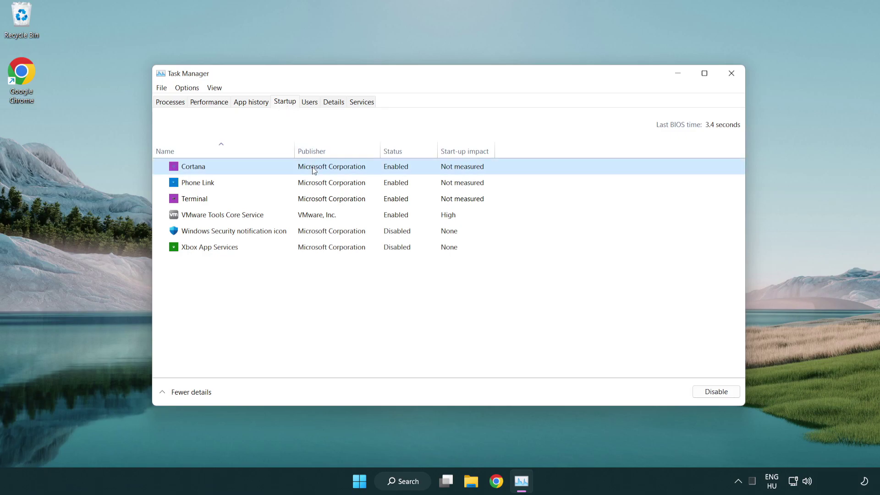
left_click(724, 393)
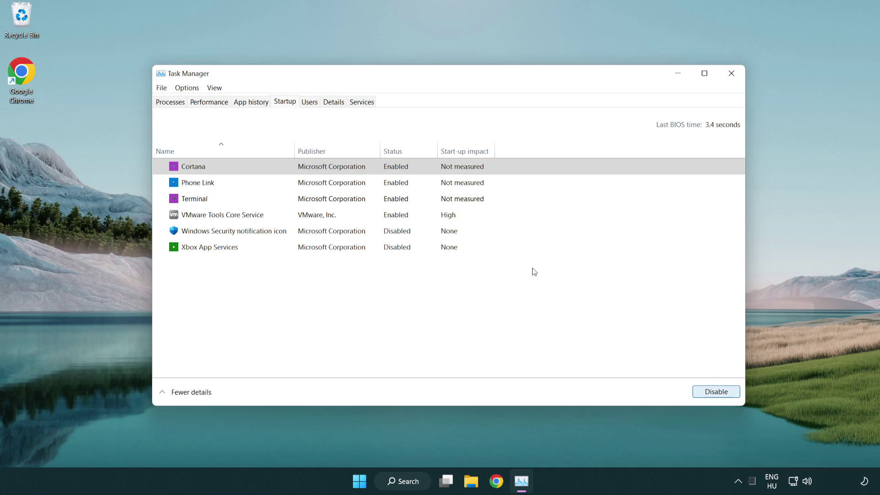
left_click(350, 183)
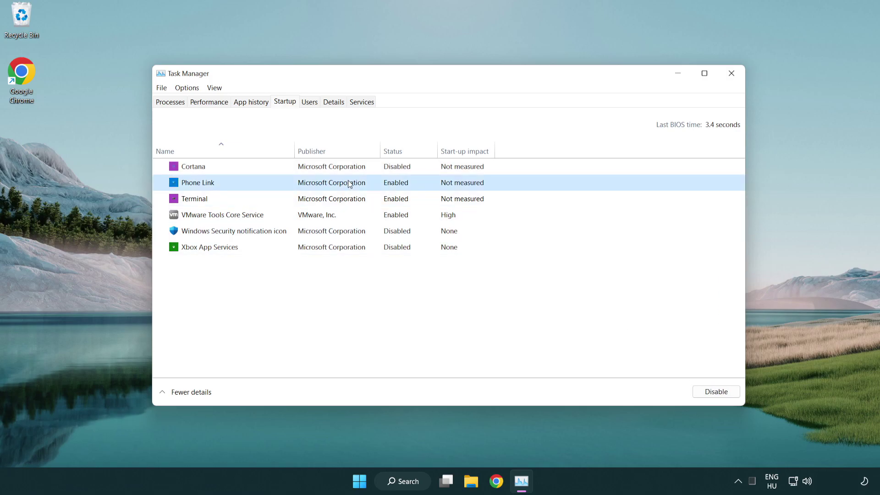
left_click(709, 391)
left_click(298, 203)
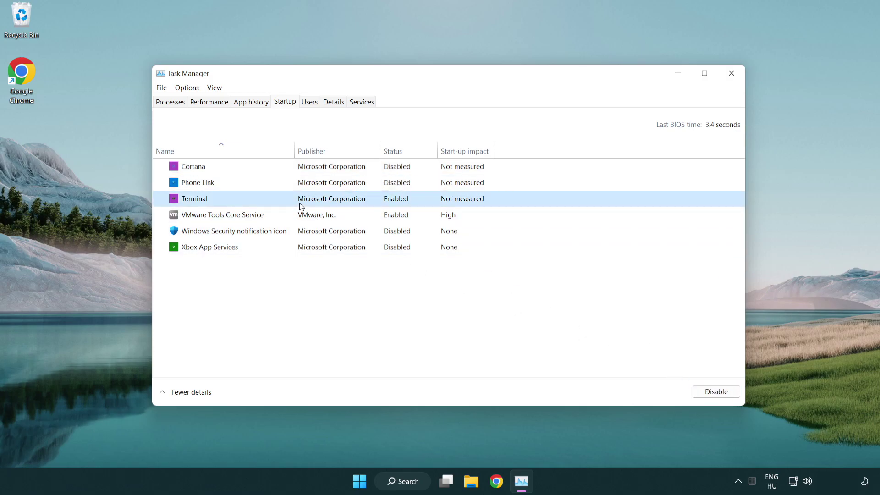
left_click(734, 398)
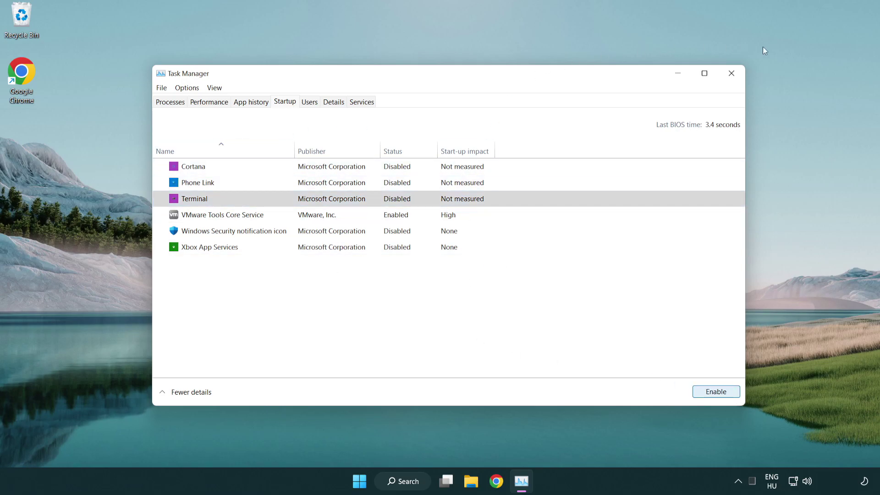
left_click(735, 79)
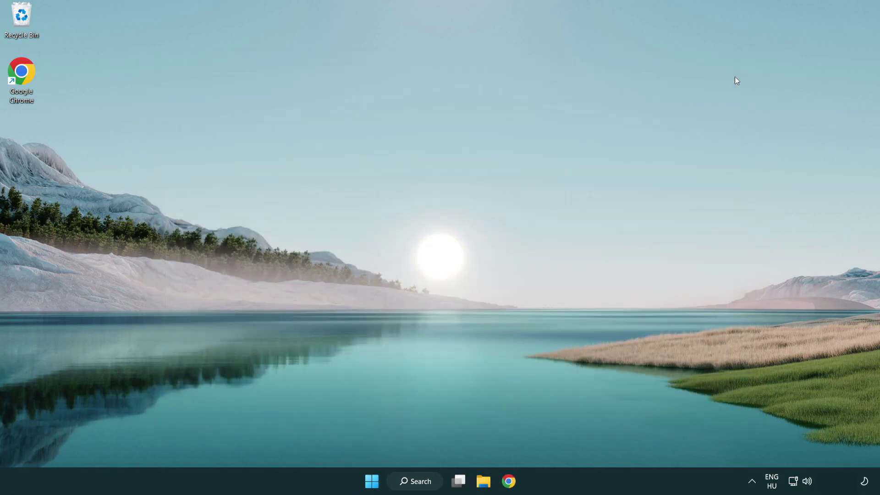
- Search 'update', check for updates until it reports 'You're up to date', then close Settings
left_click(416, 482)
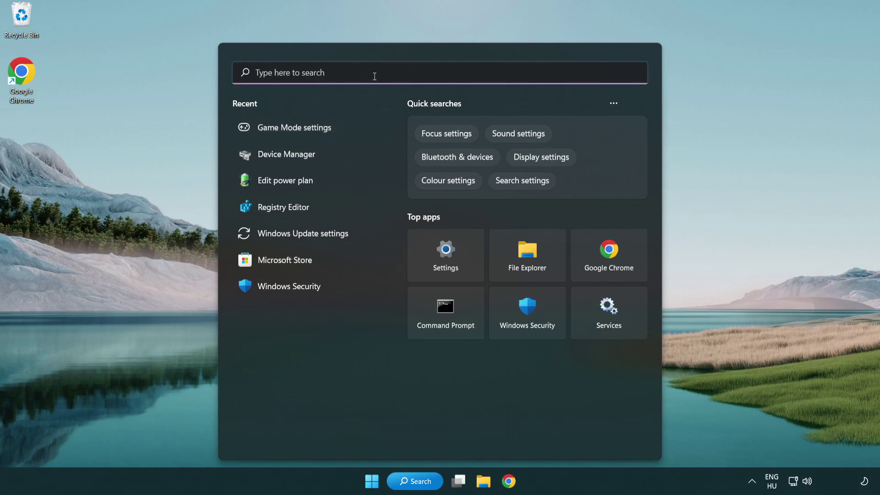
type("update")
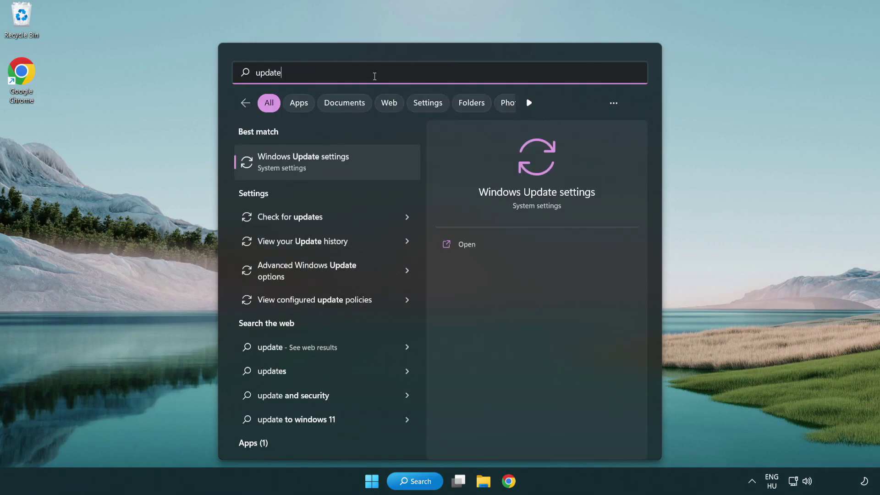
left_click(339, 168)
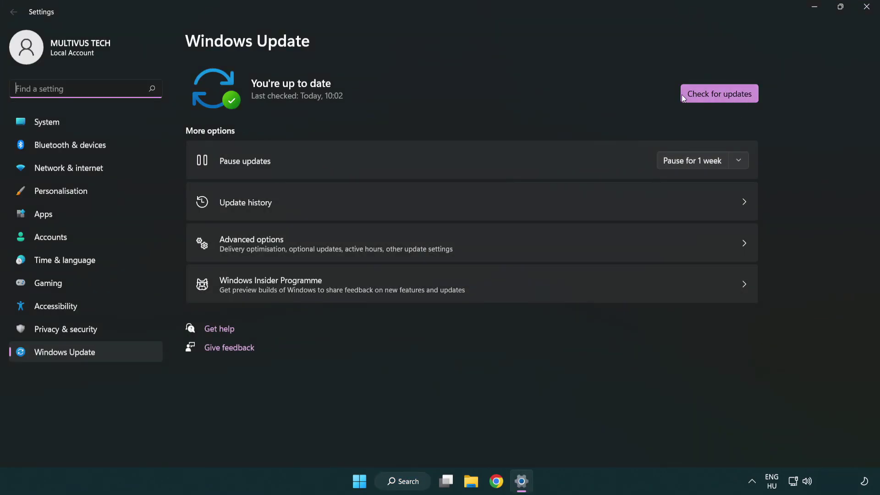
left_click(725, 94)
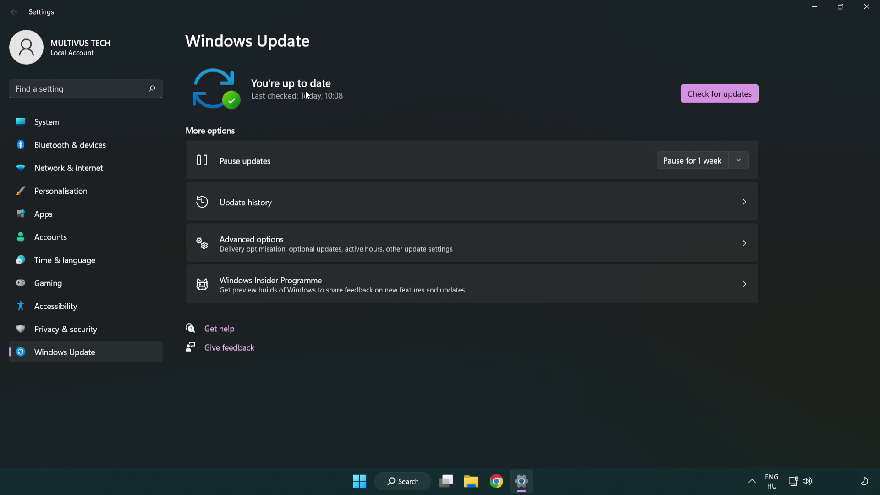
left_click(866, 7)
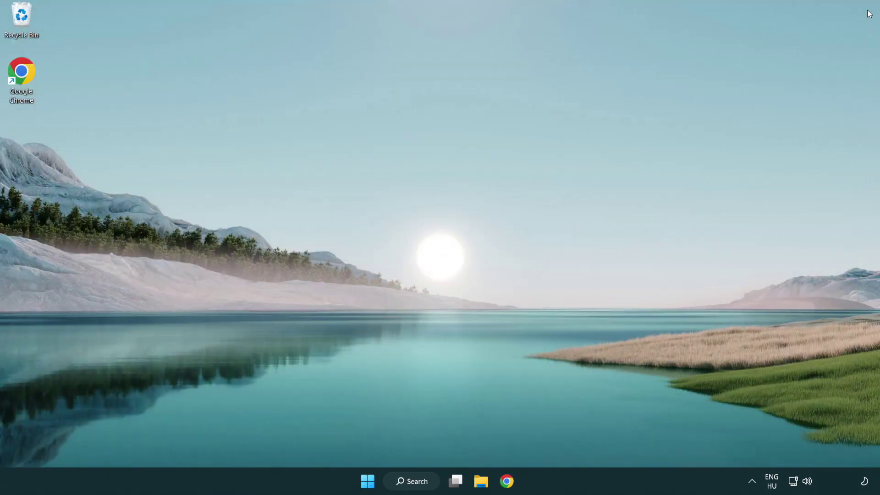
- Launch Registry Editor by searching for 'regedit'
left_click(400, 484)
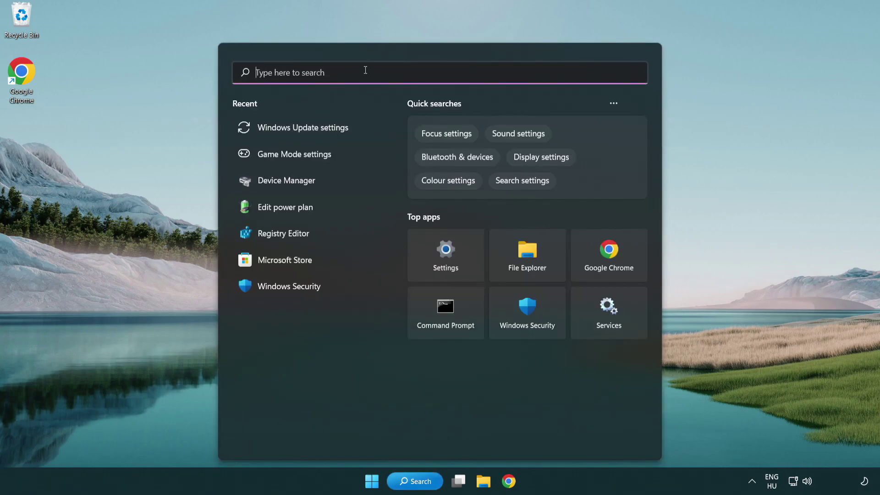
type("regedit")
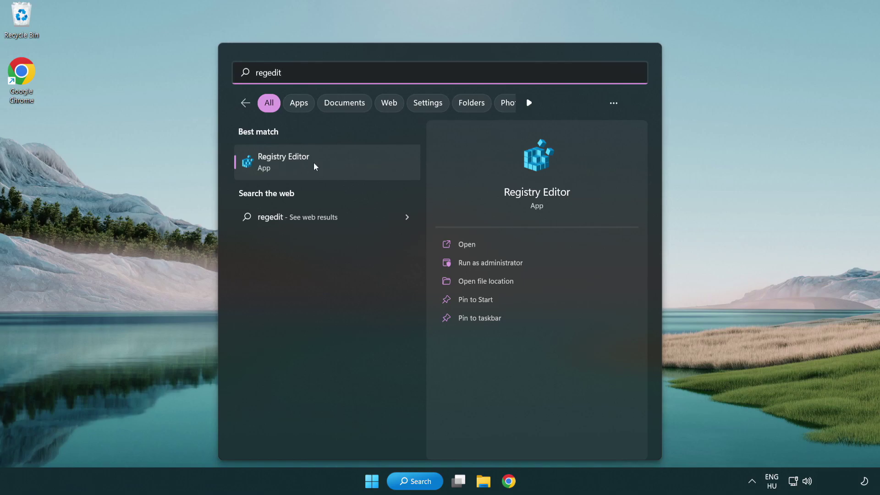
left_click(338, 164)
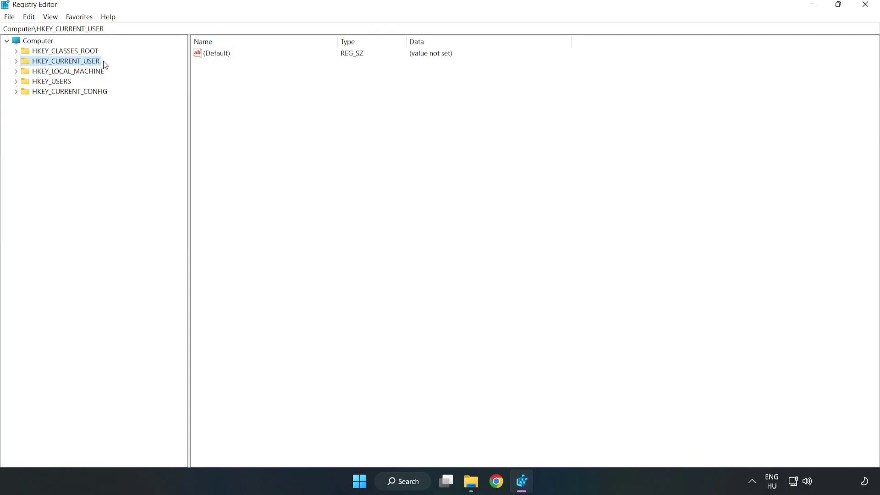
- Navigate to HKEY_CURRENT_USER\System\GameConfigStore to show its values
left_click(16, 60)
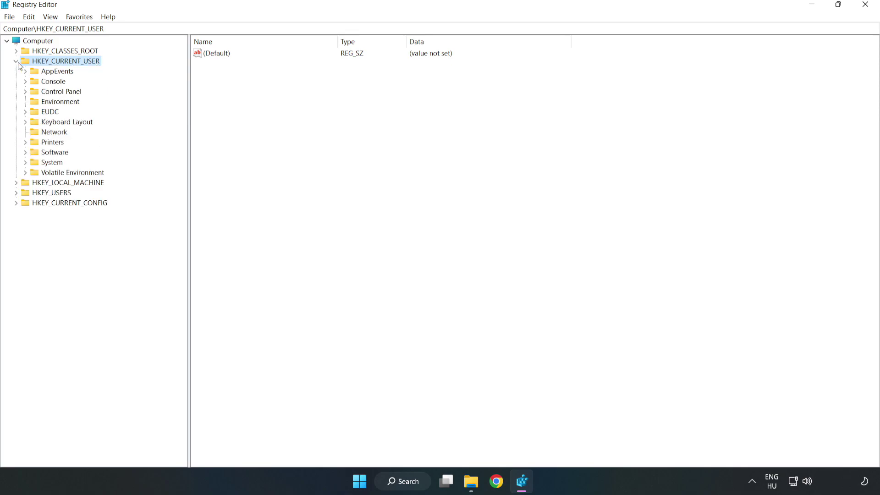
left_click(26, 162)
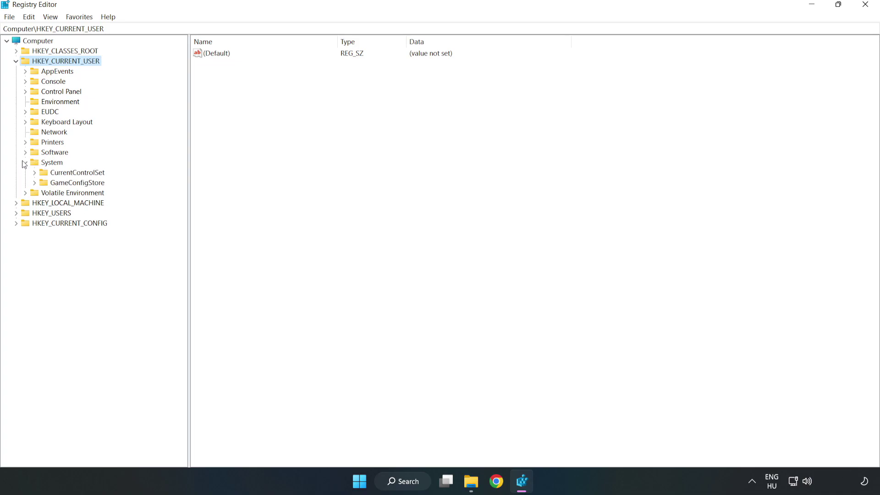
left_click(74, 183)
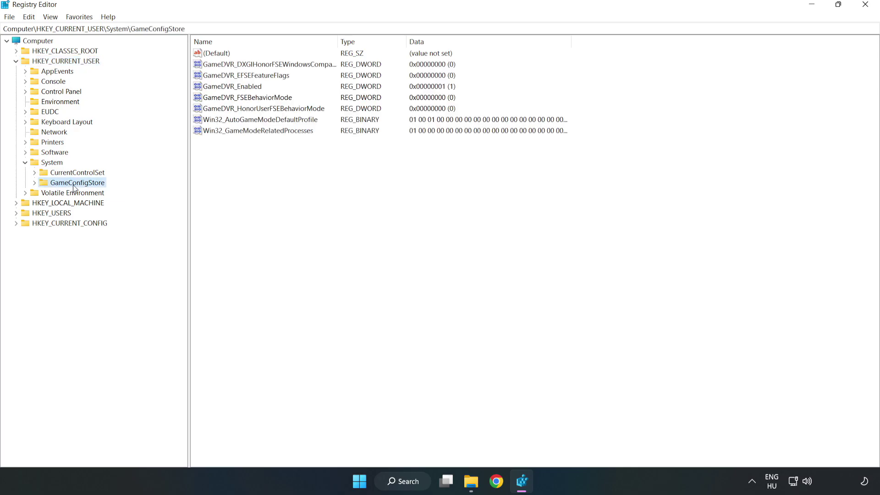
- Set GameDVR_Enabled to 0 and collapse the HKEY_CURRENT_USER branch
left_click(216, 88)
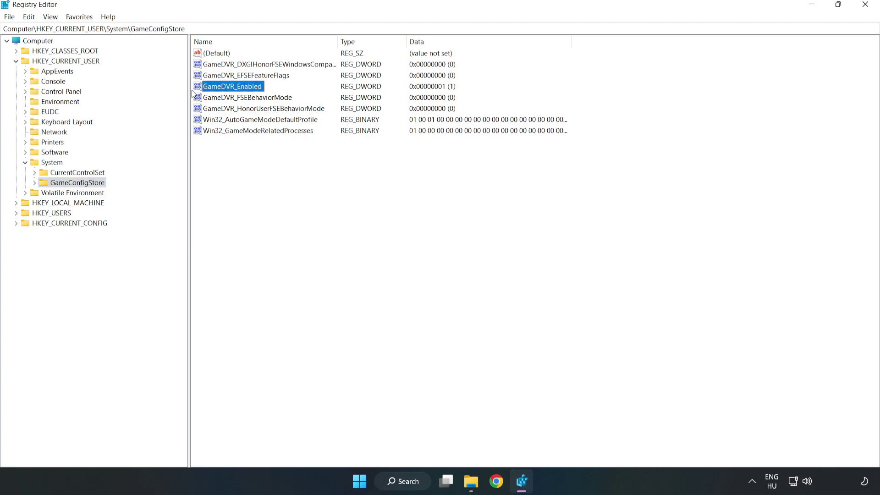
right_click(240, 90)
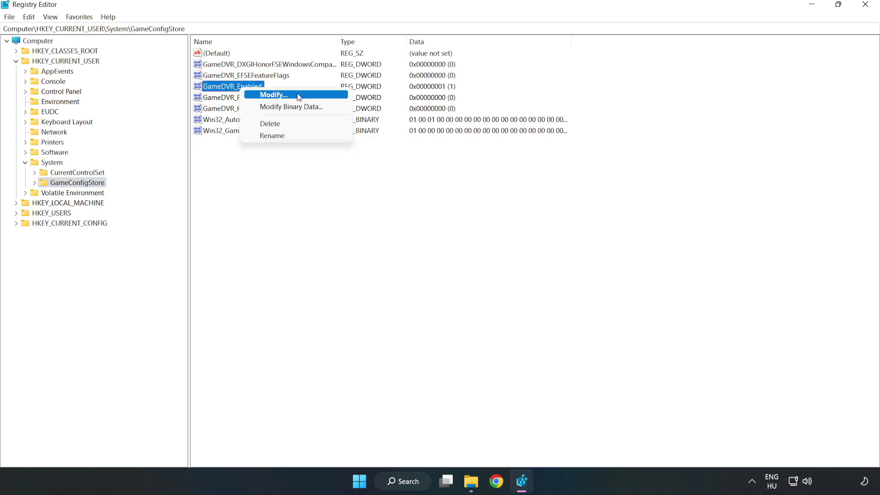
left_click(279, 95)
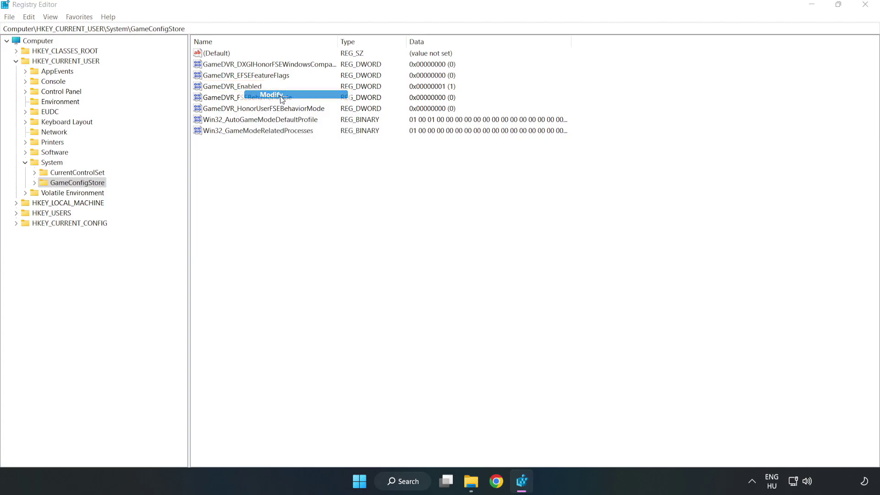
left_click_drag(176, 60, 490, 185)
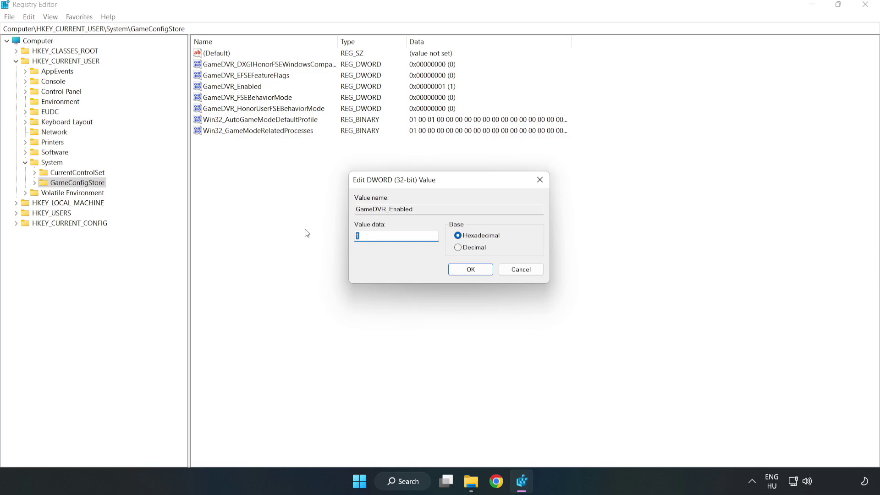
type("0")
left_click(471, 273)
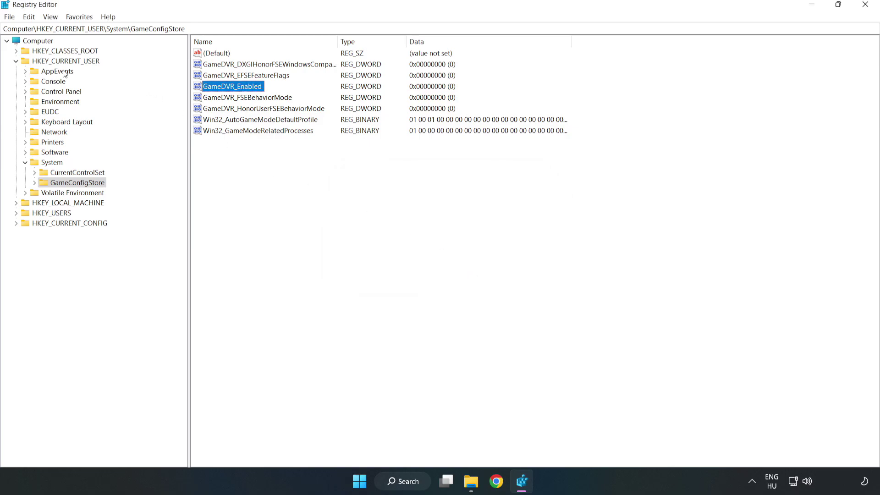
left_click(16, 62)
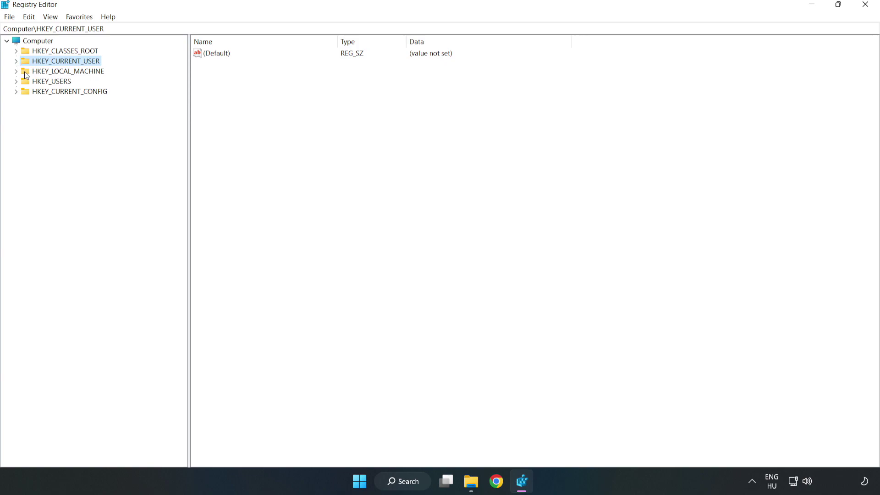
- Expand HKEY_LOCAL_MACHINE\SOFTWARE\Microsoft\PolicyManager\default\ApplicationManagement and select the AllowGameDVR key
left_click(16, 72)
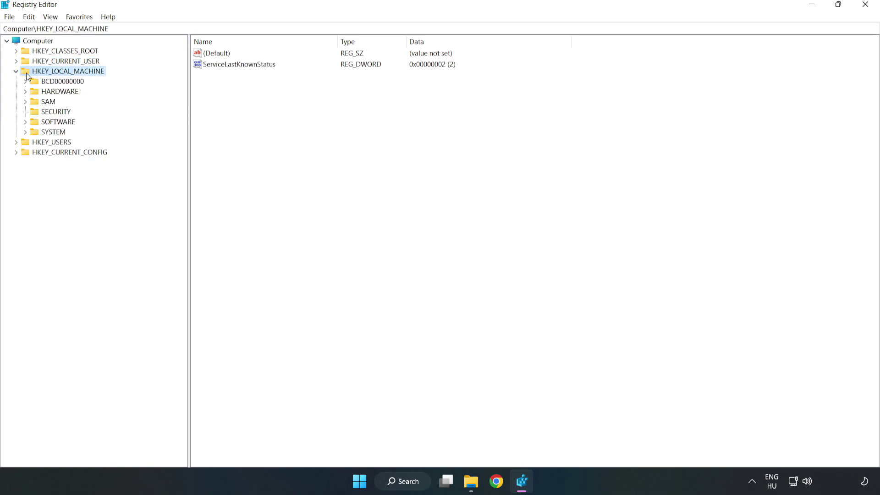
left_click(26, 121)
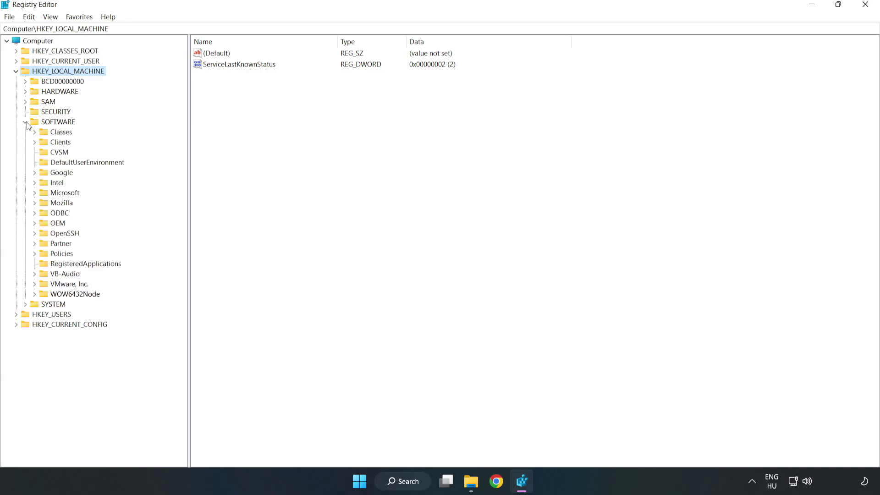
left_click(34, 193)
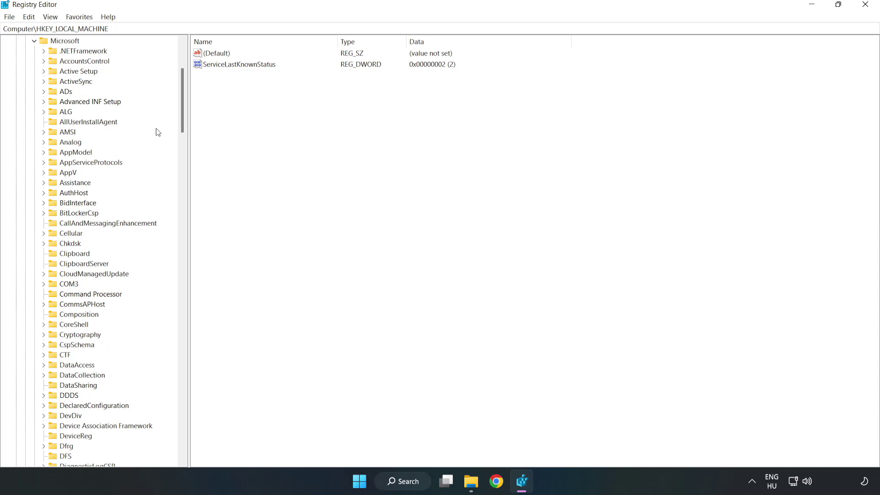
left_click_drag(181, 117, 136, 287)
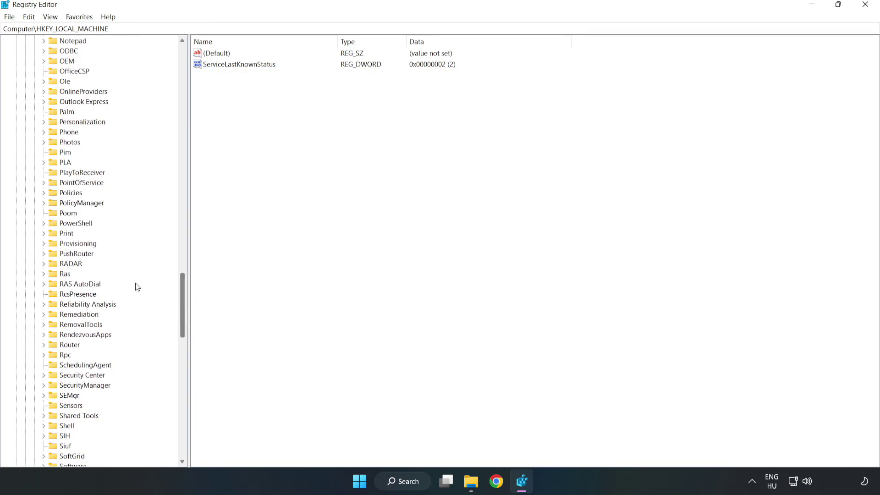
left_click(43, 203)
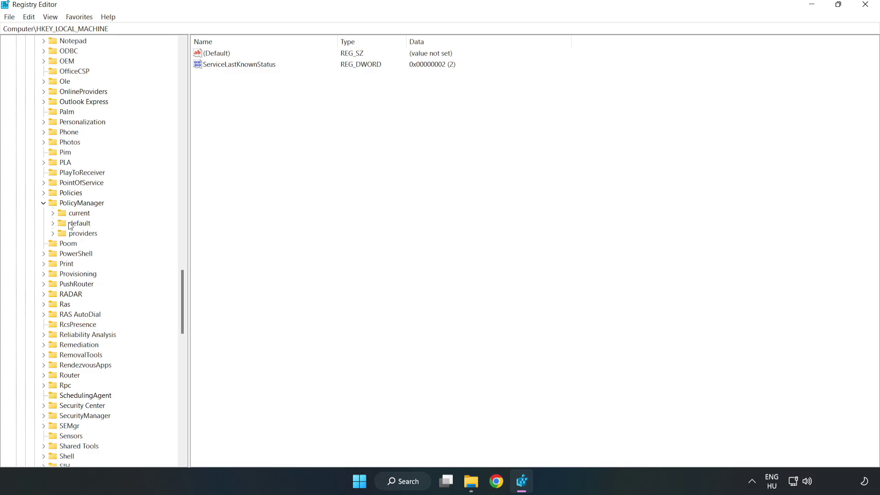
left_click(53, 223)
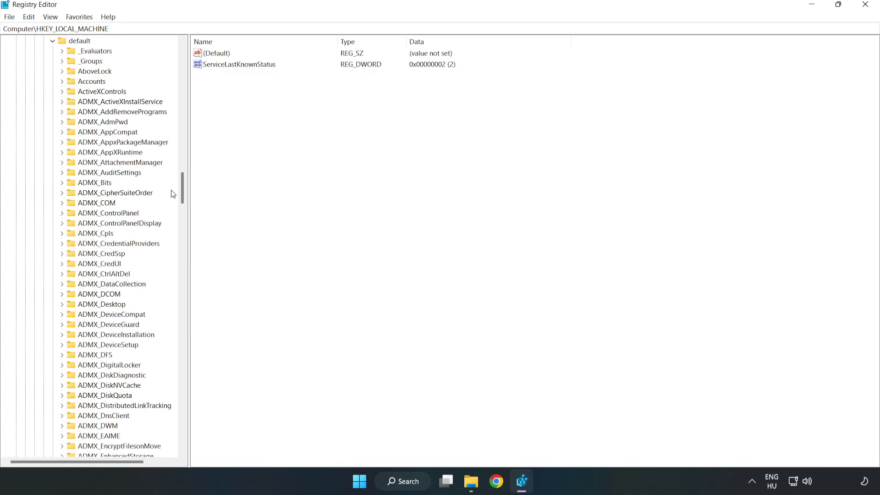
left_click_drag(182, 188, 178, 290)
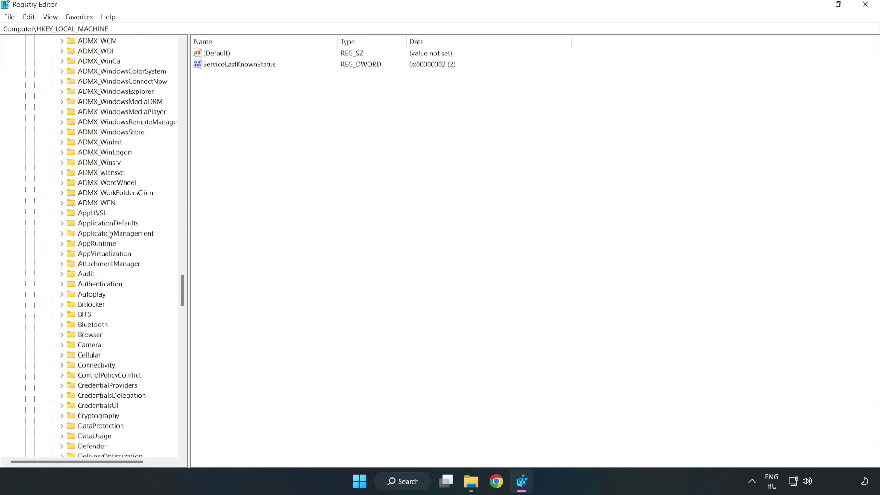
left_click(62, 233)
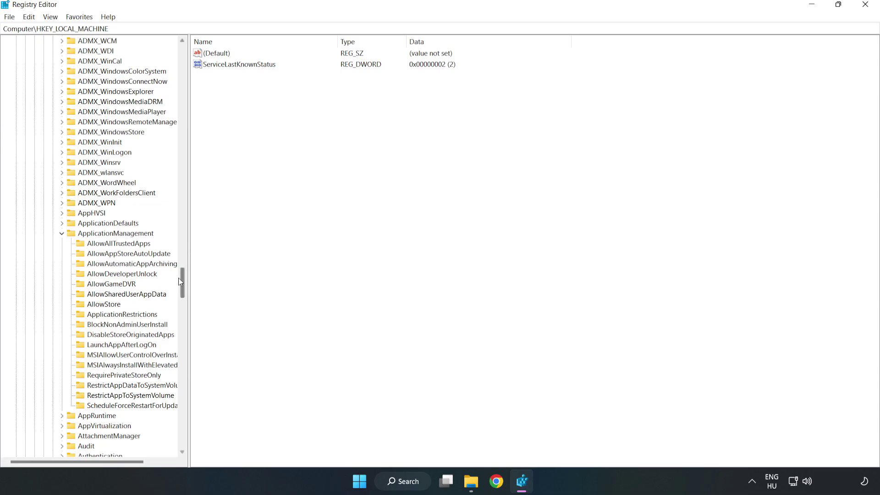
left_click(102, 285)
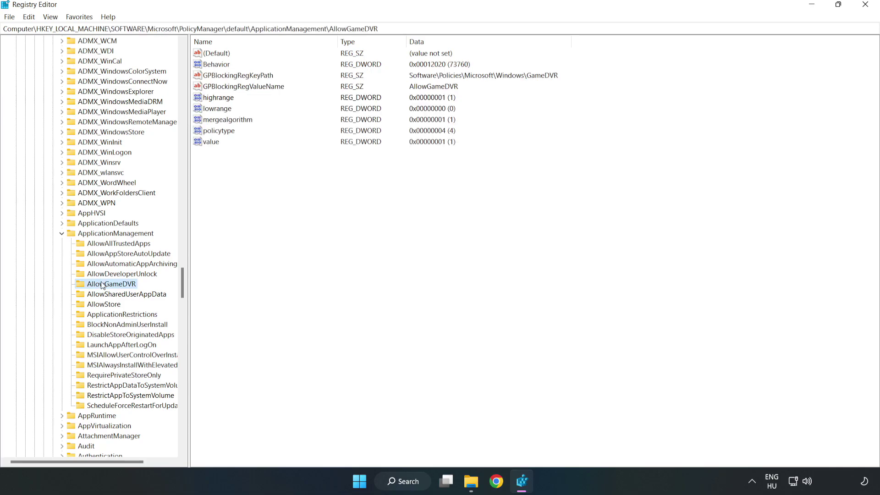
- Change AllowGameDVR's 'value' entry from 1 to 0, then close Registry Editor
left_click(206, 142)
right_click(218, 149)
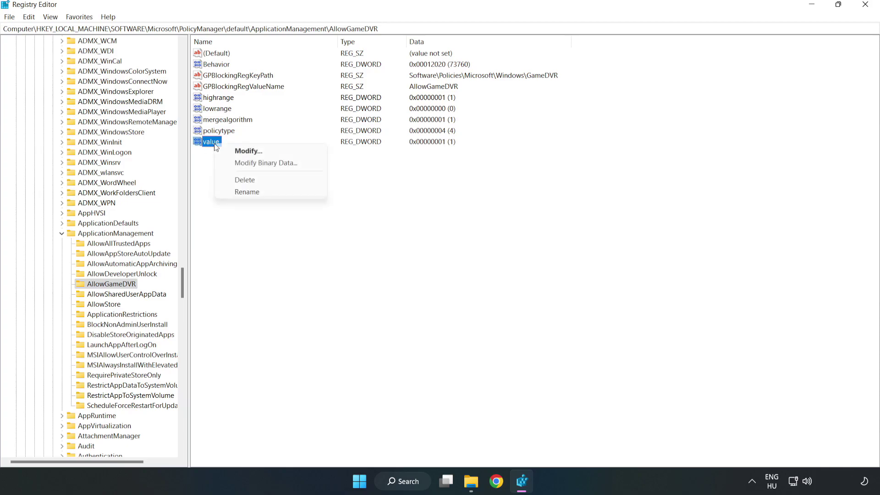
left_click(252, 152)
left_click_drag(164, 58, 448, 183)
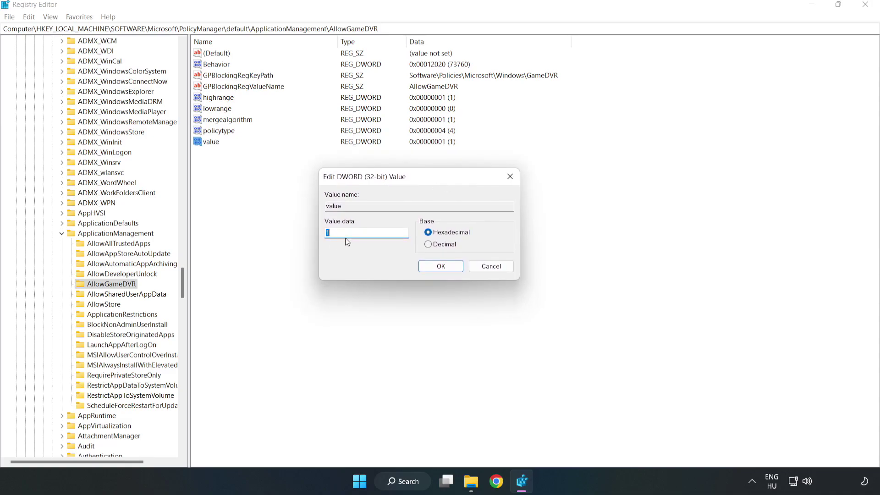
type("0")
left_click(443, 267)
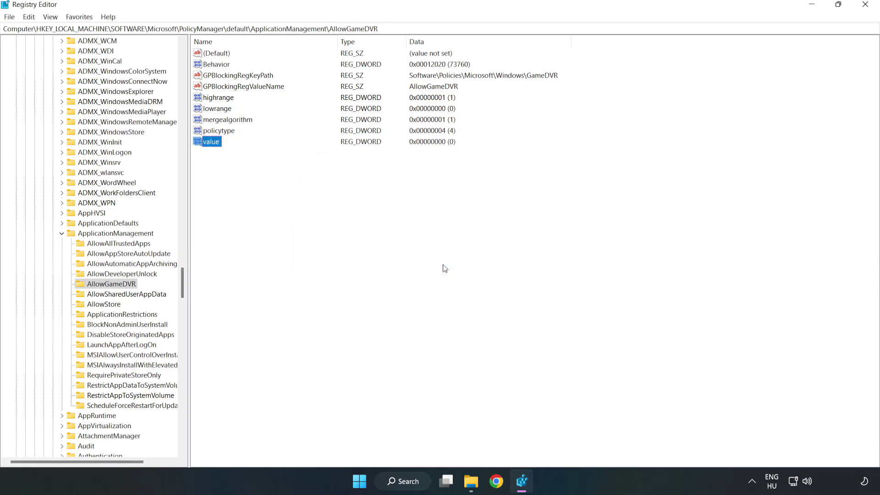
left_click(865, 7)
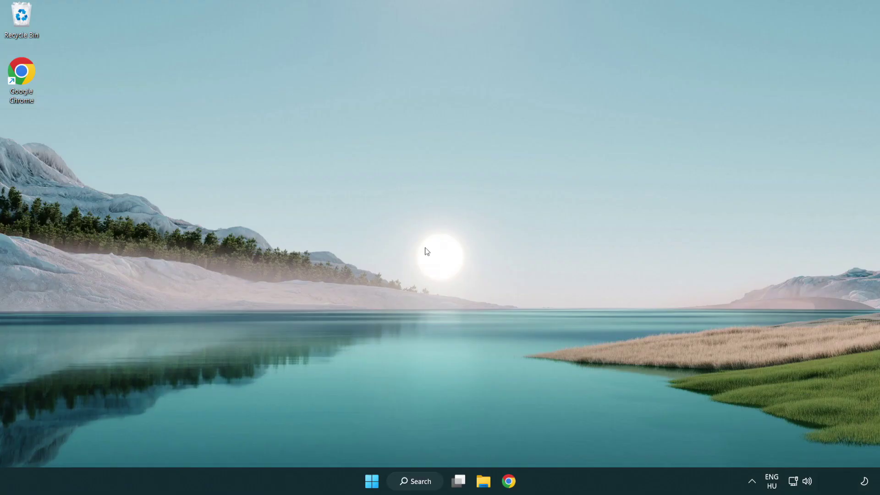
- In Chrome, download the DirectX End-User Runtime Web Installer and run dxwebsetup.exe
left_click(511, 486)
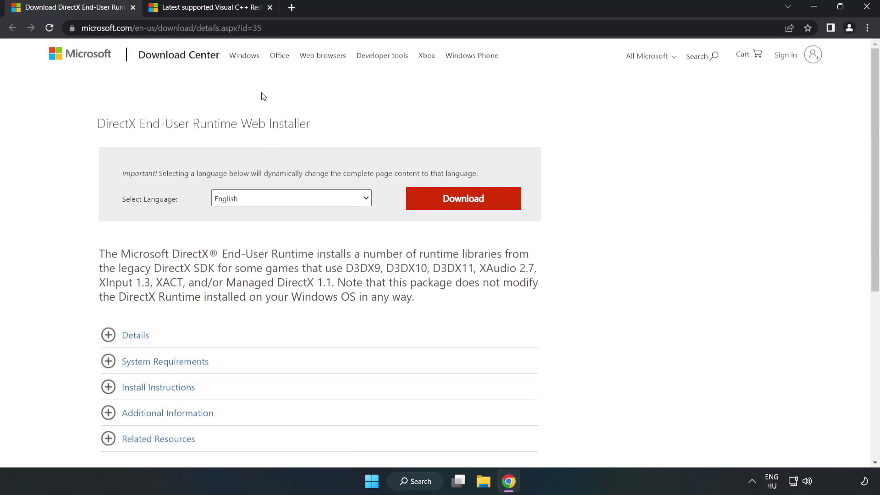
left_click_drag(221, 27, 289, 26)
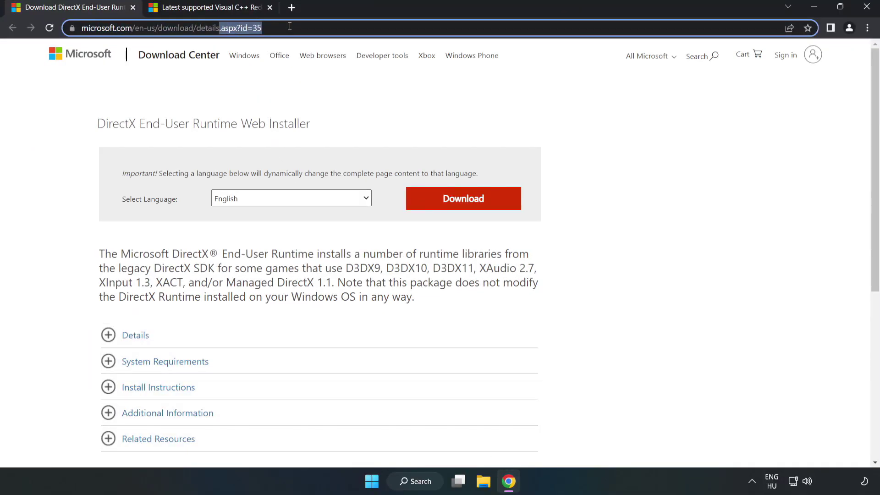
left_click(355, 108)
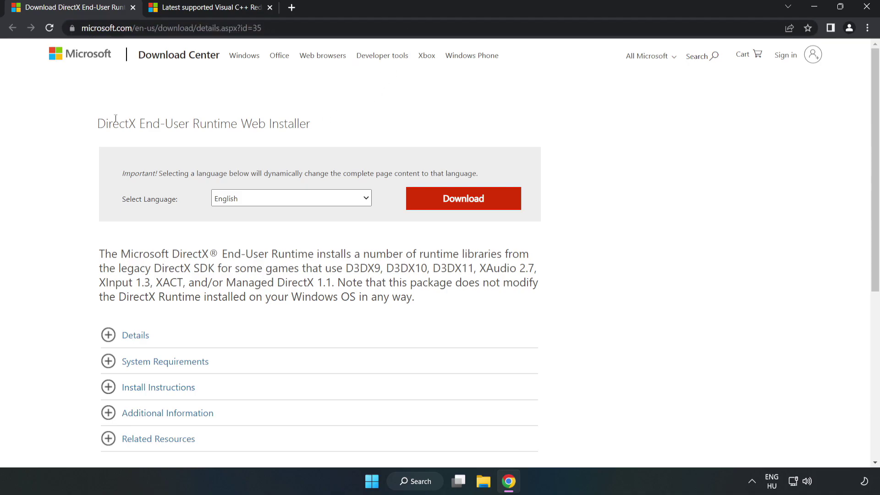
left_click(469, 209)
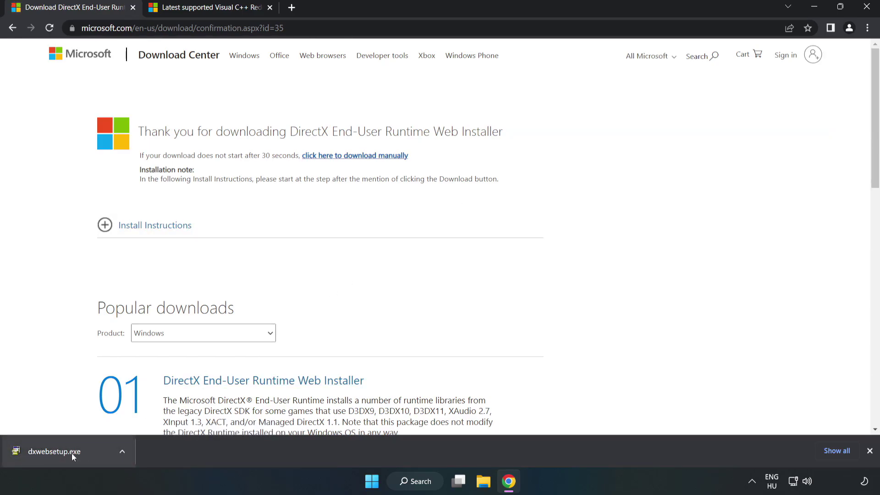
left_click(89, 454)
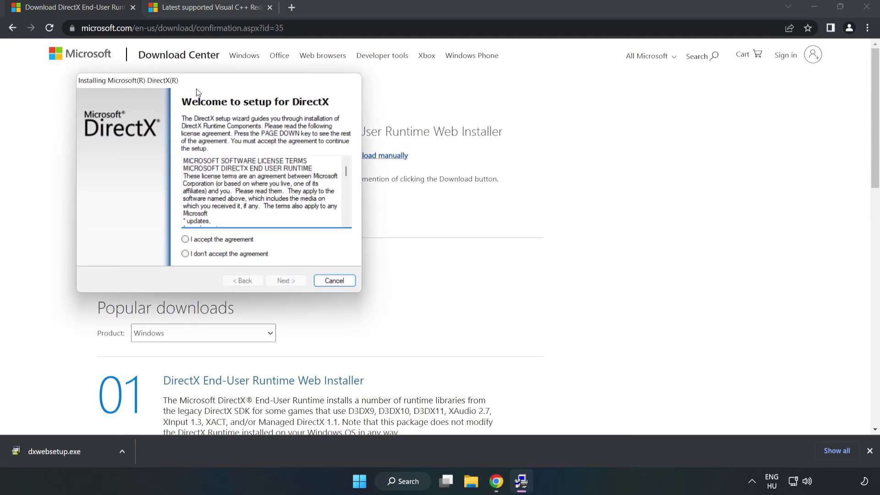
- Accept the DirectX license, untick 'Install the Bing Bar', and run setup through to Finish
left_click_drag(566, 219, 563, 275)
left_click(403, 281)
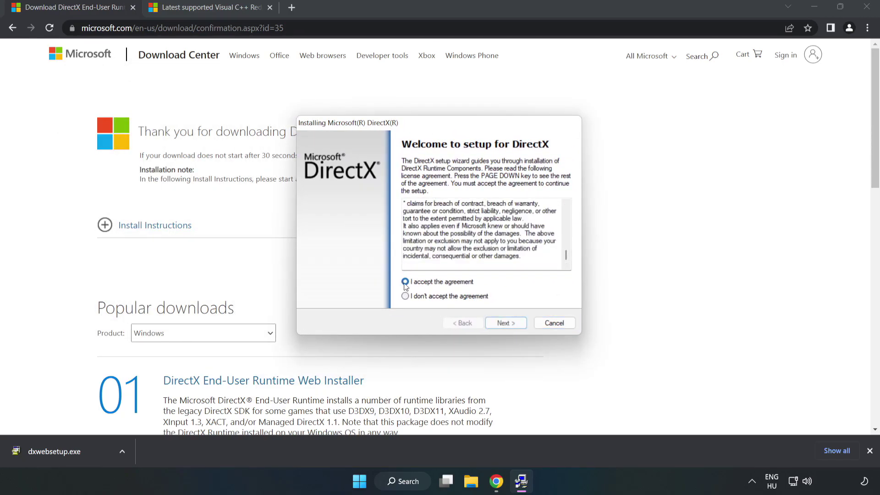
left_click(510, 324)
left_click(398, 242)
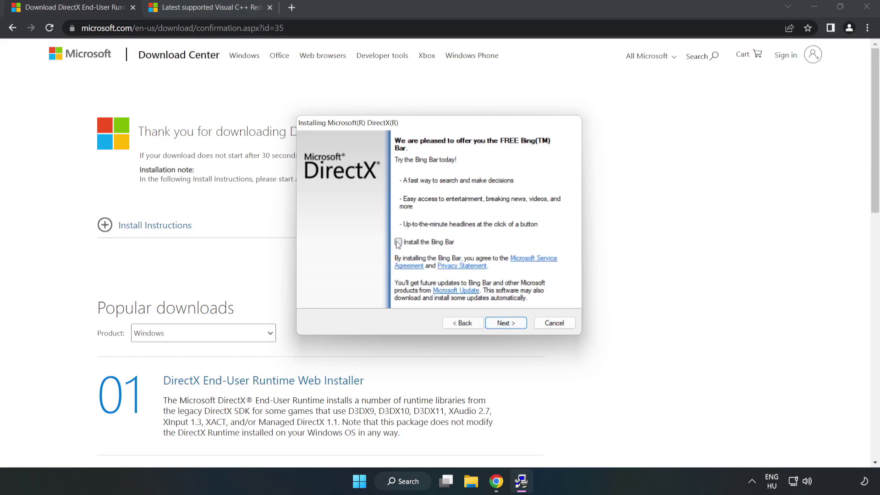
left_click(506, 323)
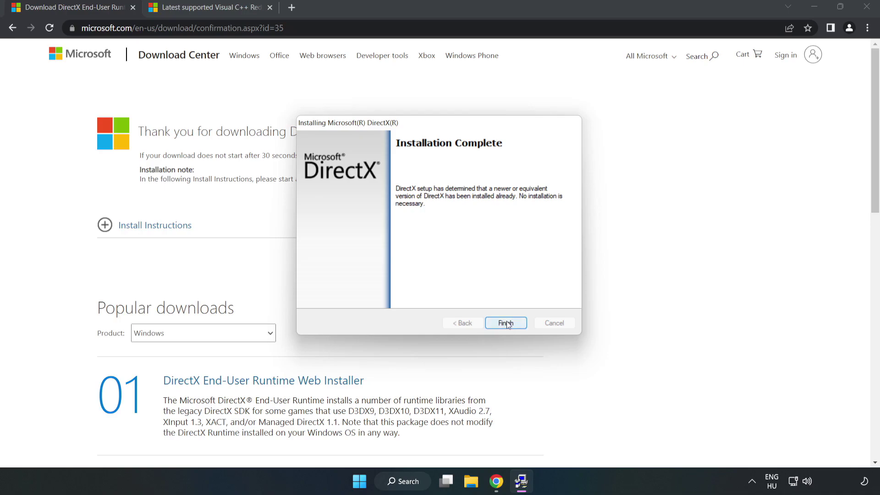
left_click(506, 323)
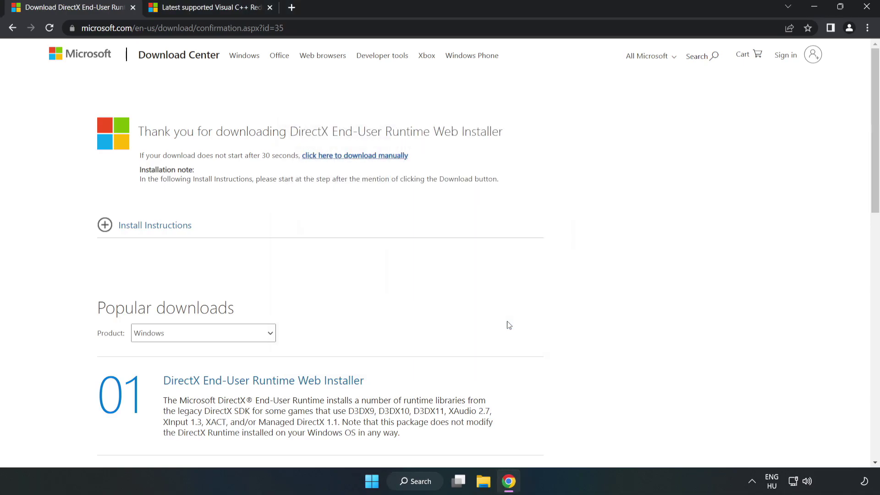